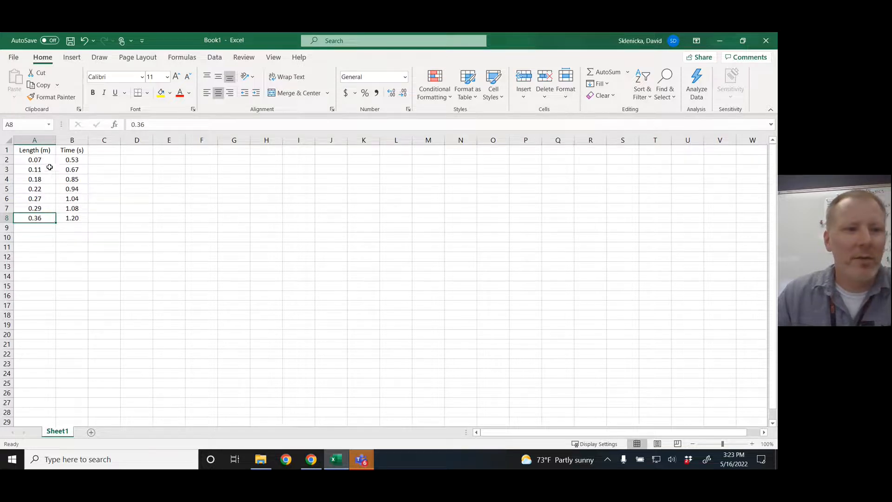
# Try moving the Length (m) data from column A to column C and undo the move
pyautogui.moveTo(39, 149); pyautogui.dragTo(37, 219)
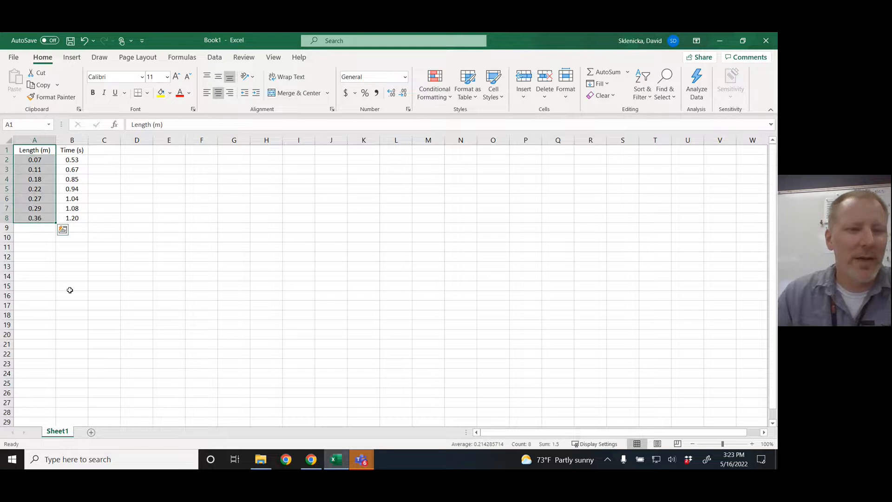
pyautogui.moveTo(70, 150); pyautogui.dragTo(72, 218)
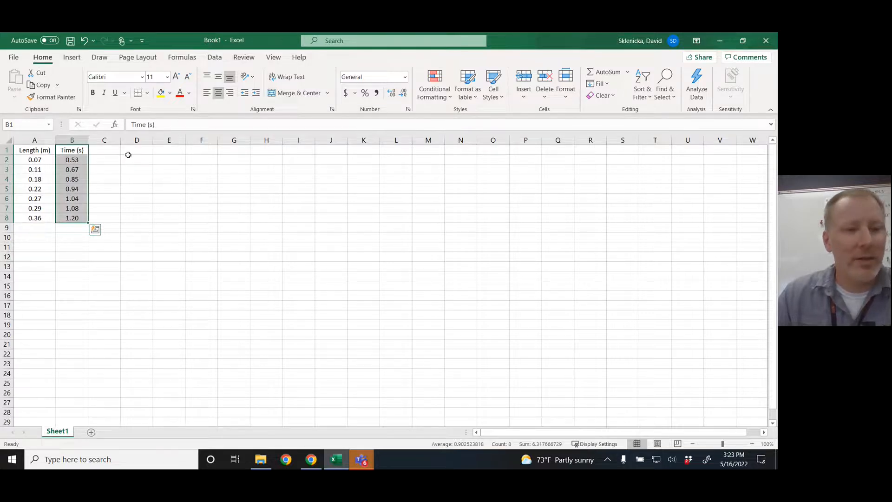
pyautogui.moveTo(26, 150); pyautogui.dragTo(41, 221)
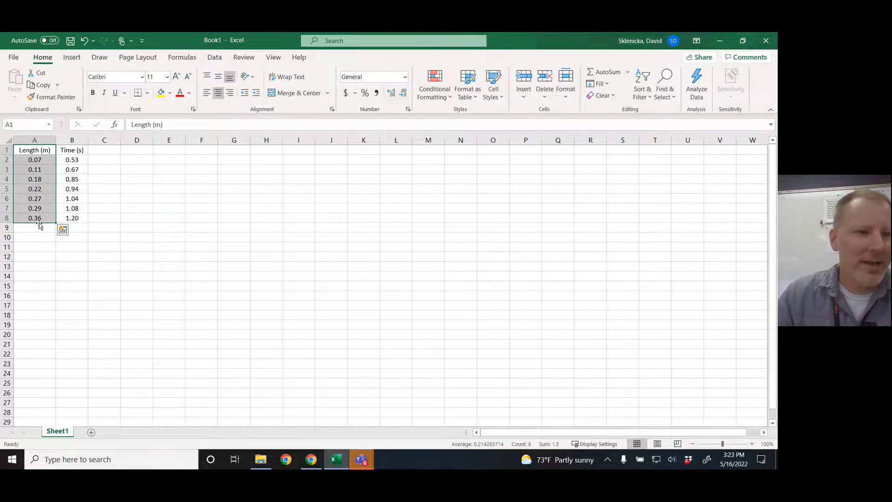
pyautogui.moveTo(37, 227); pyautogui.dragTo(112, 225)
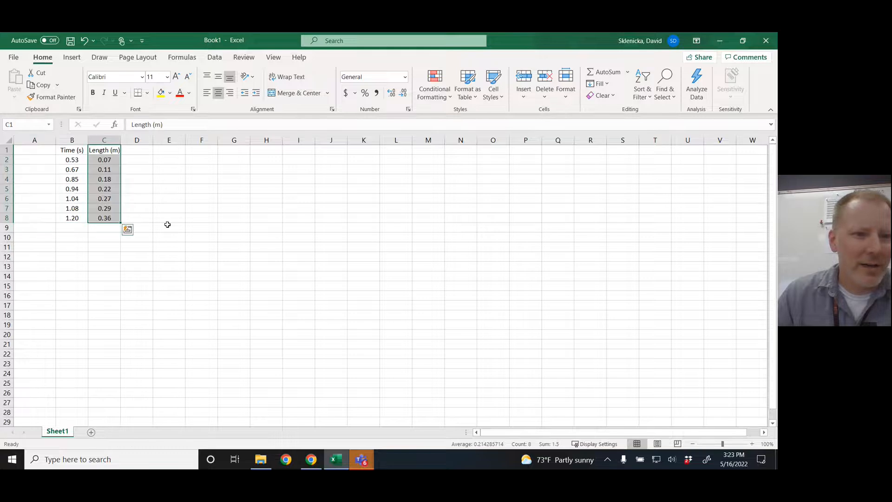
pyautogui.hotkey('ctrl', 'z')
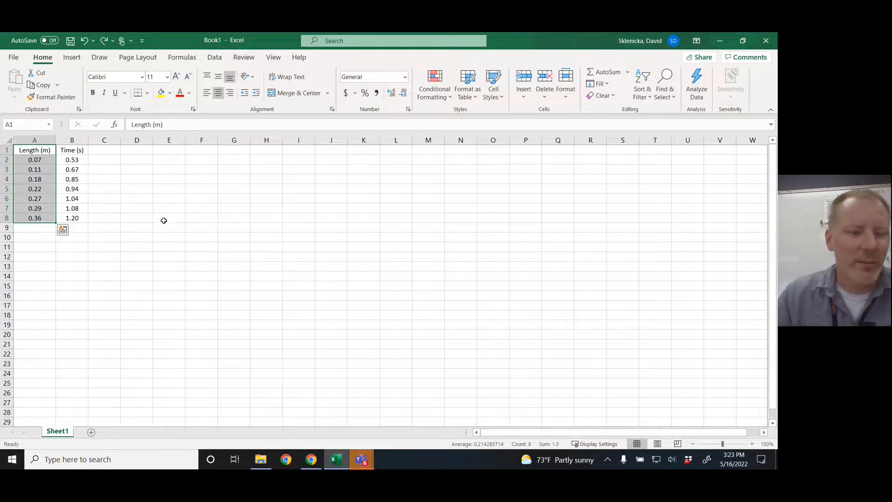
pyautogui.click(157, 212)
# Insert a markers-only scatter chart from the length and time data in A1:B8 and place it beside the data
pyautogui.moveTo(35, 149); pyautogui.dragTo(72, 218)
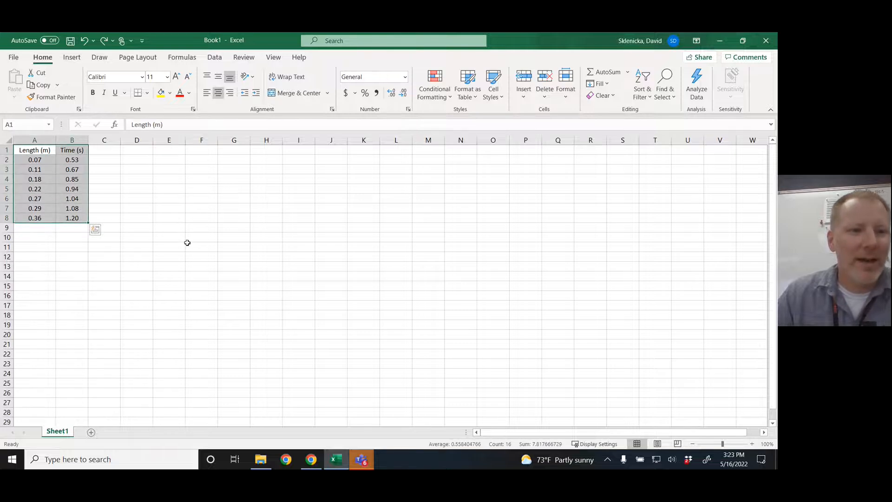
pyautogui.click(72, 57)
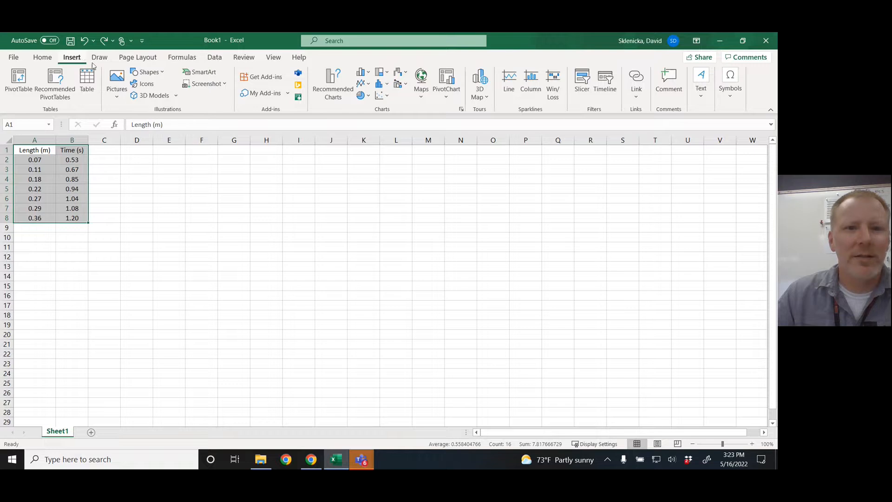
pyautogui.click(388, 96)
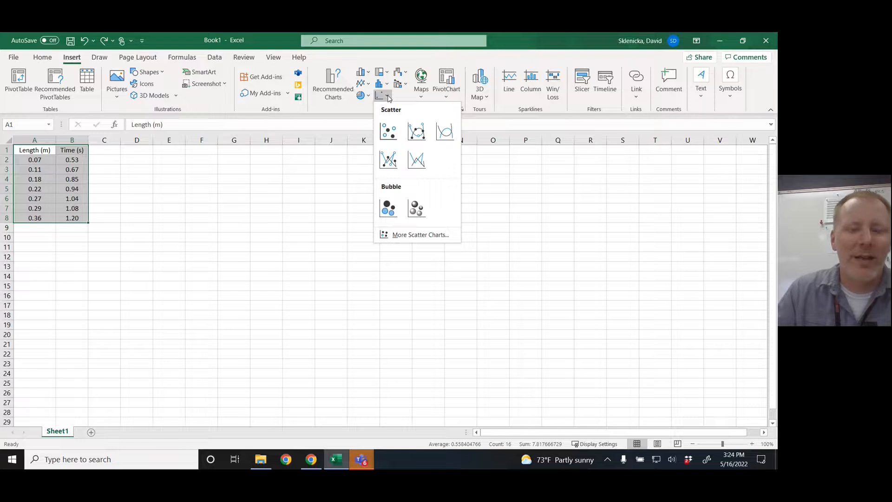
pyautogui.click(388, 130)
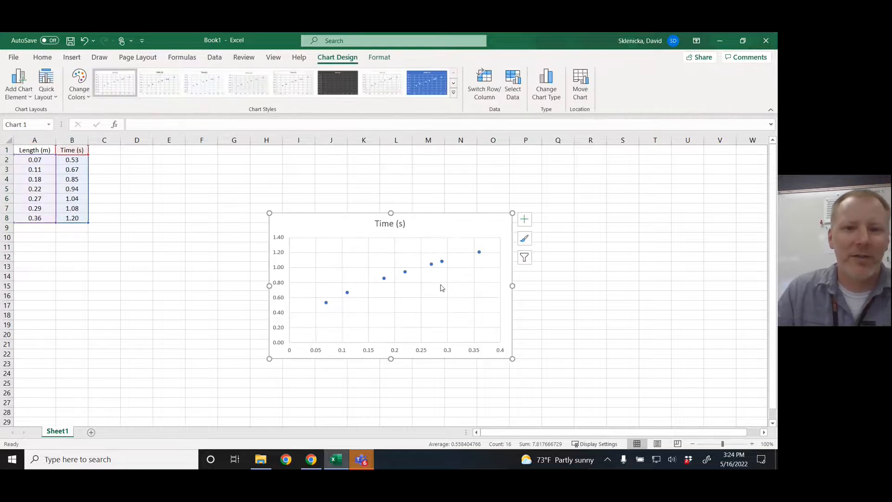
pyautogui.moveTo(460, 230); pyautogui.dragTo(339, 194)
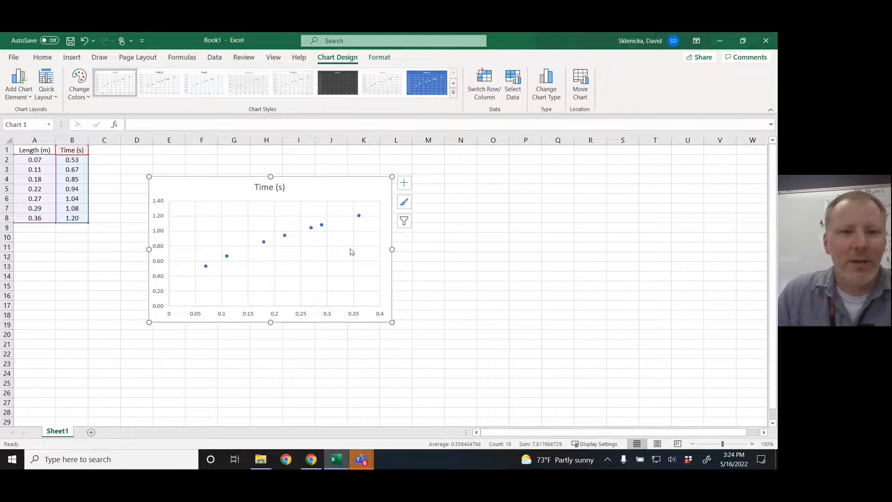
# Add axis titles to the scatter chart, leaving the trendline off
pyautogui.click(404, 184)
pyautogui.click(426, 207)
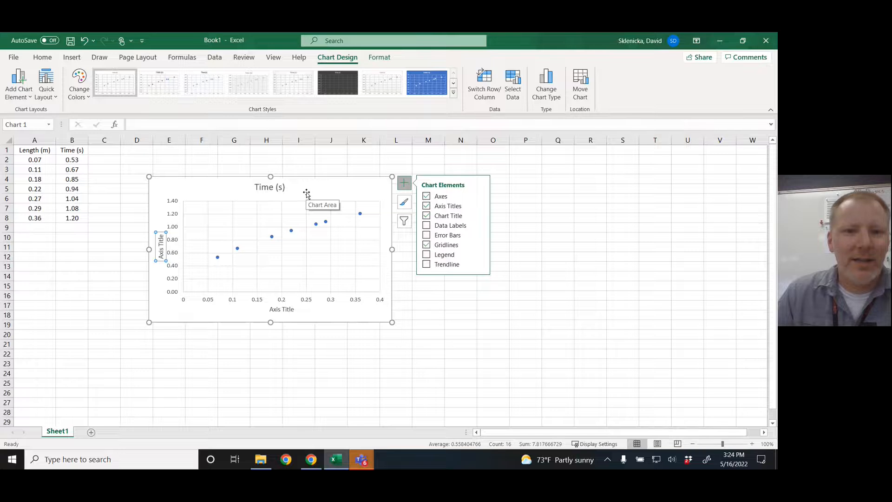
pyautogui.click(427, 265)
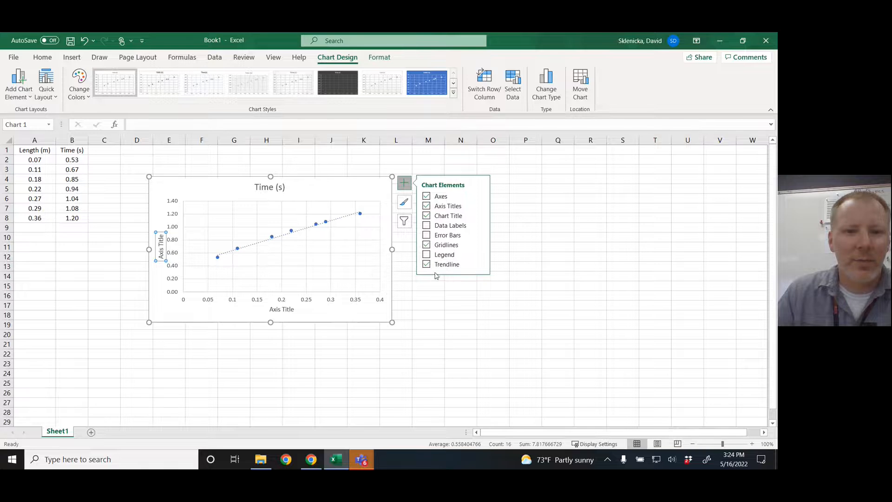
pyautogui.click(426, 265)
# Set the chart's horizontal axis title to "Length (m)"
pyautogui.click(295, 318)
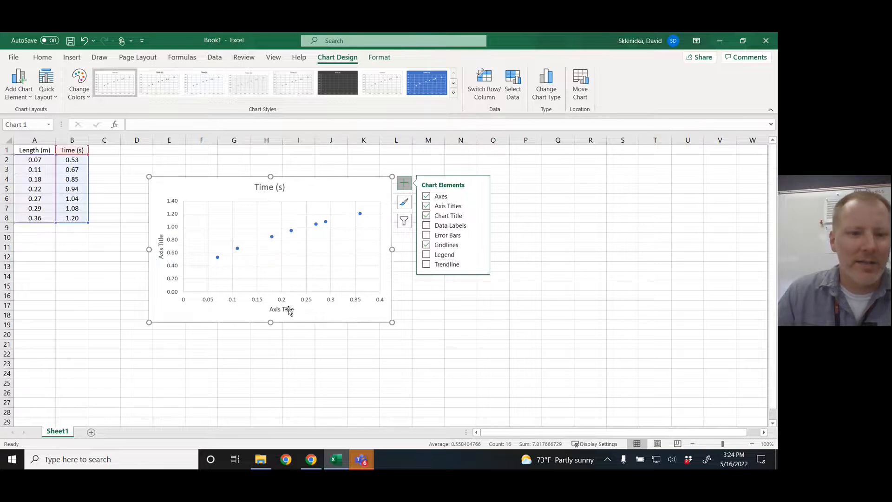
pyautogui.click(289, 310)
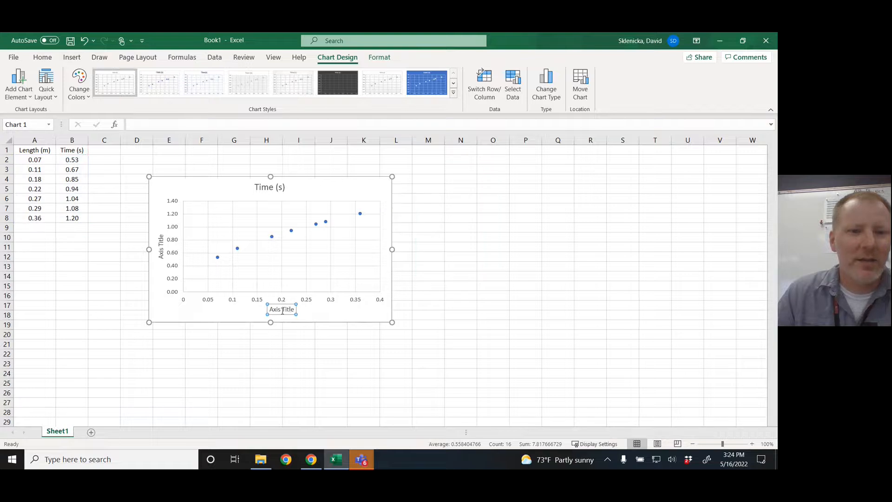
pyautogui.doubleClick(275, 311)
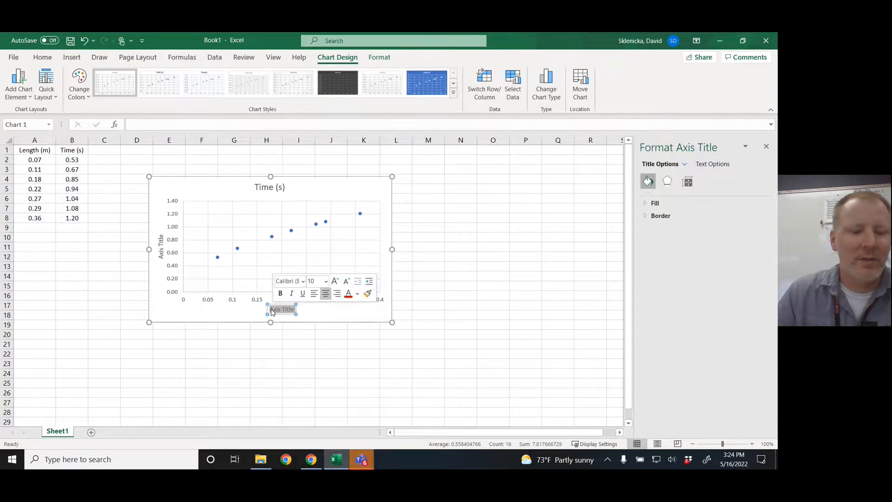
pyautogui.write('Length (m)')
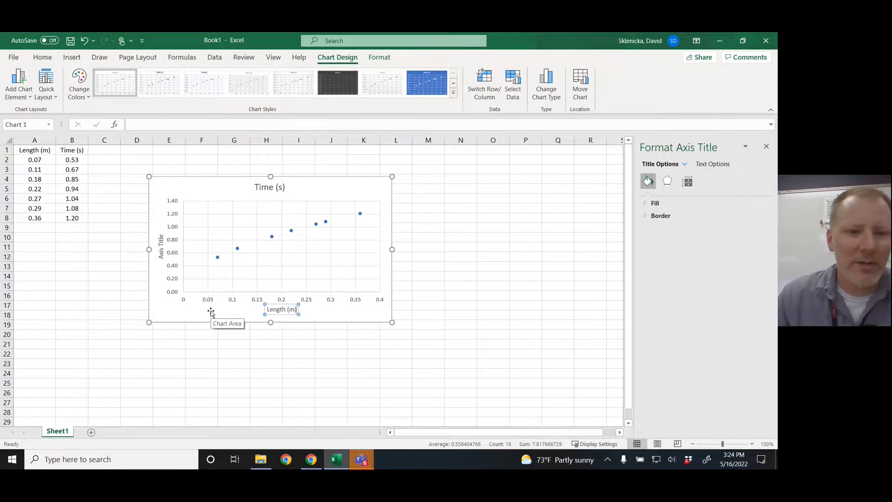
# Set the chart's vertical axis title to "Time (s)"
pyautogui.click(161, 245)
pyautogui.tripleClick(161, 245)
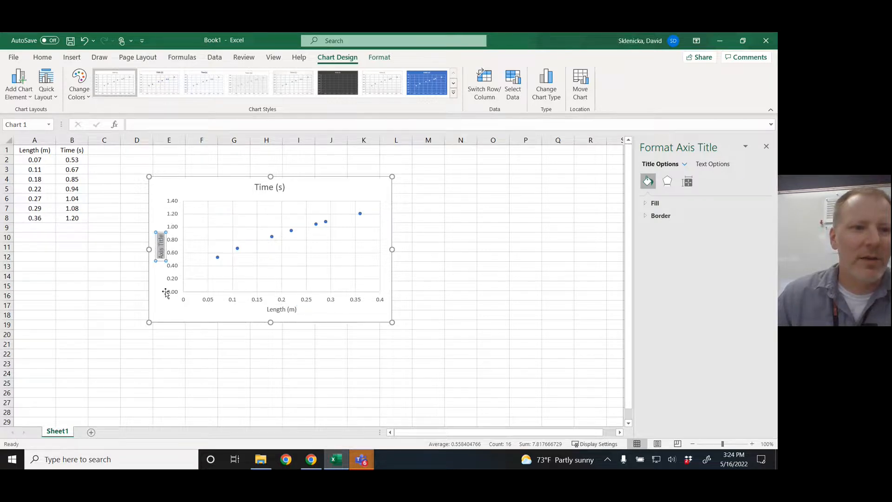
pyautogui.write('Time (s)')
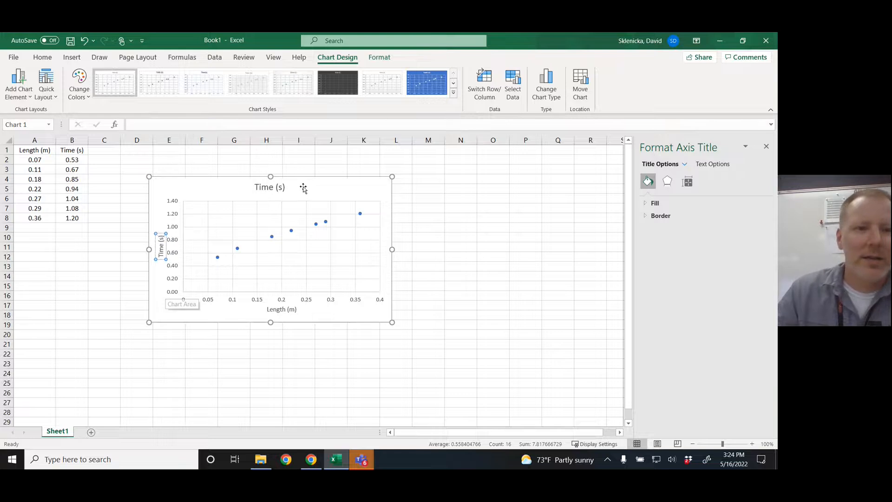
# Replace the chart title with "Swing Time of a Pendulum Depending on its Length"
pyautogui.click(302, 186)
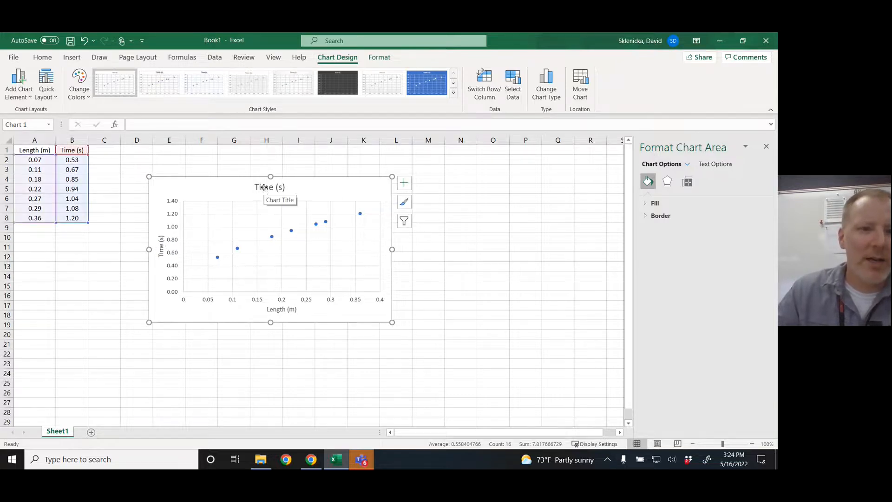
pyautogui.click(265, 188)
pyautogui.doubleClick(264, 189)
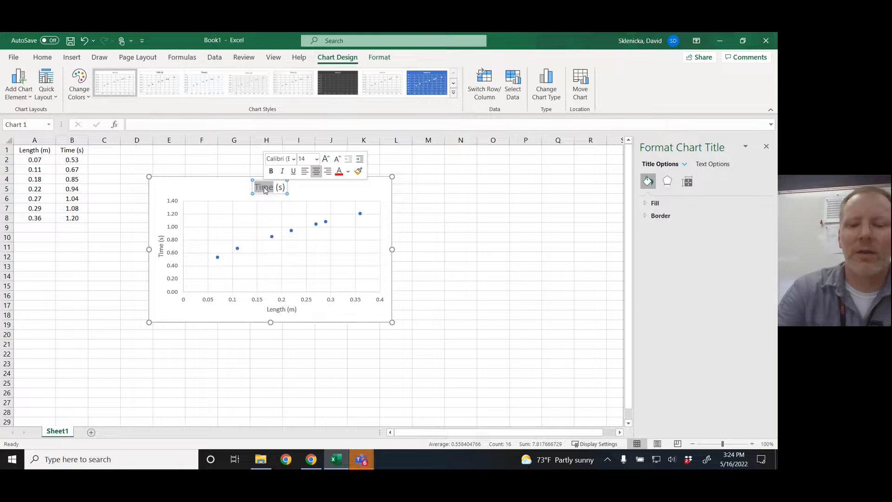
pyautogui.press('Delete')
pyautogui.press('Delete')
pyautogui.press('Delete')
pyautogui.press('Delete')
pyautogui.press('Delete')
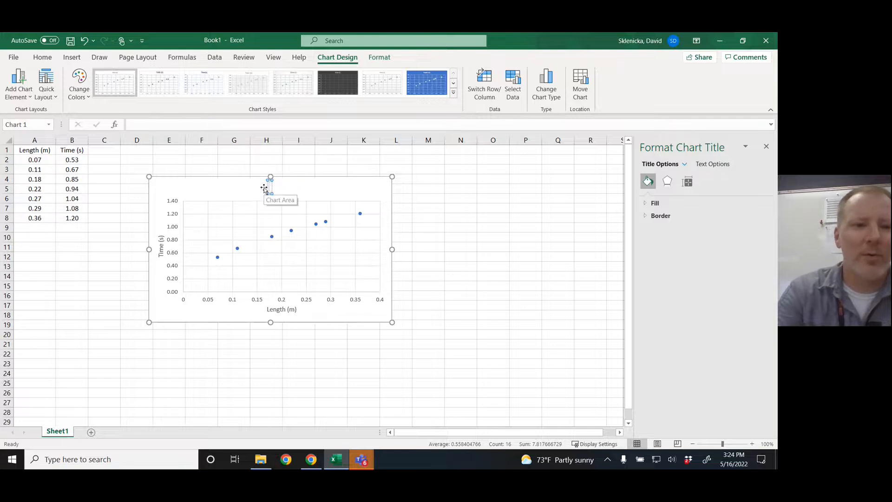
pyautogui.write('L')
pyautogui.press('BackSpace')
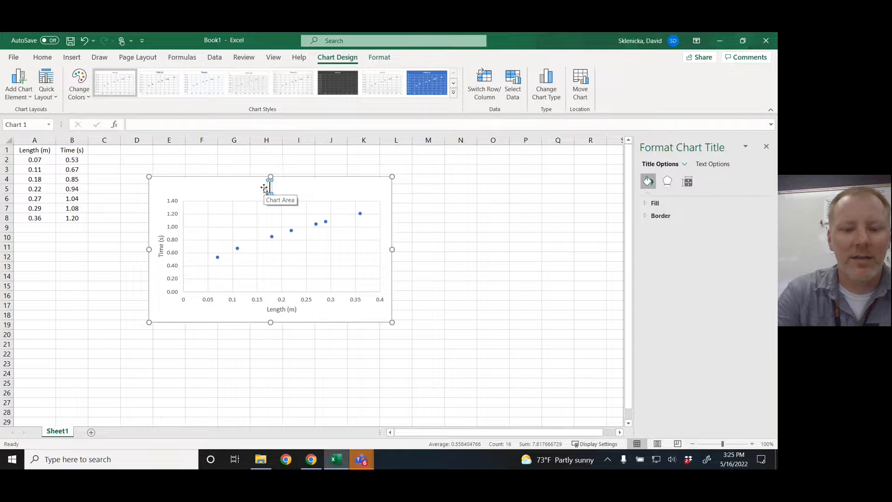
pyautogui.write('Swing T')
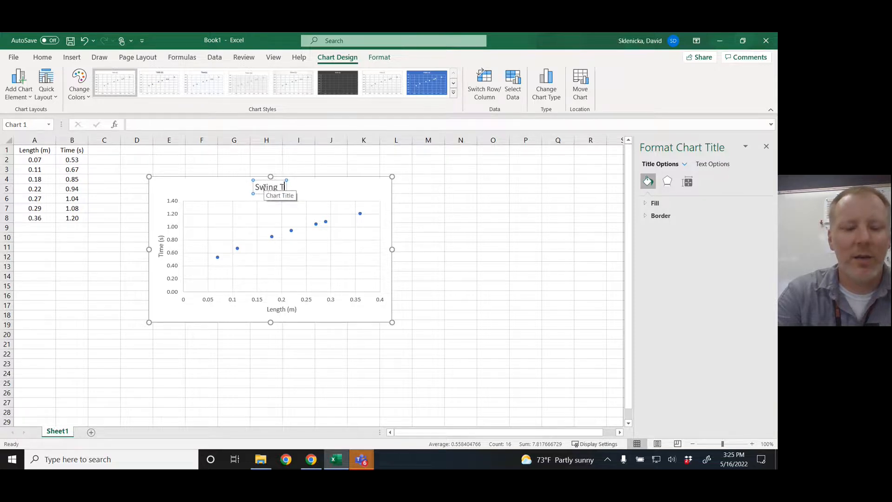
pyautogui.write('ime of a P')
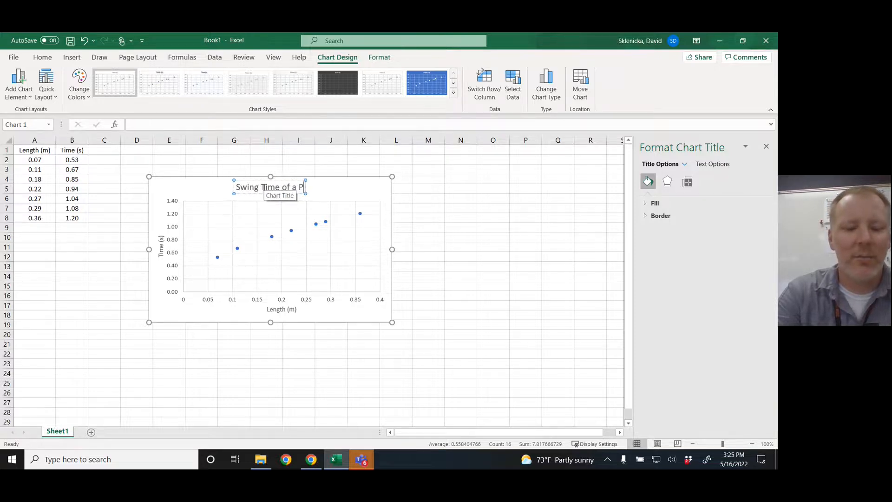
pyautogui.write('endulum')
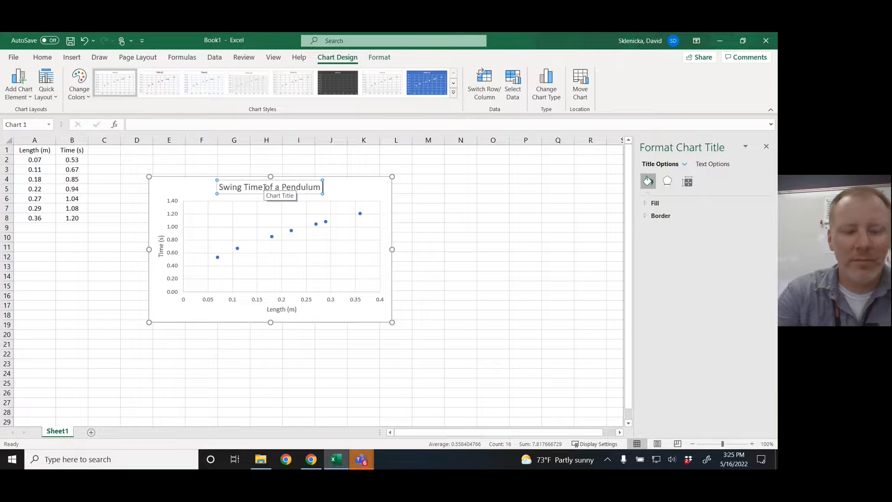
pyautogui.write(' Depend')
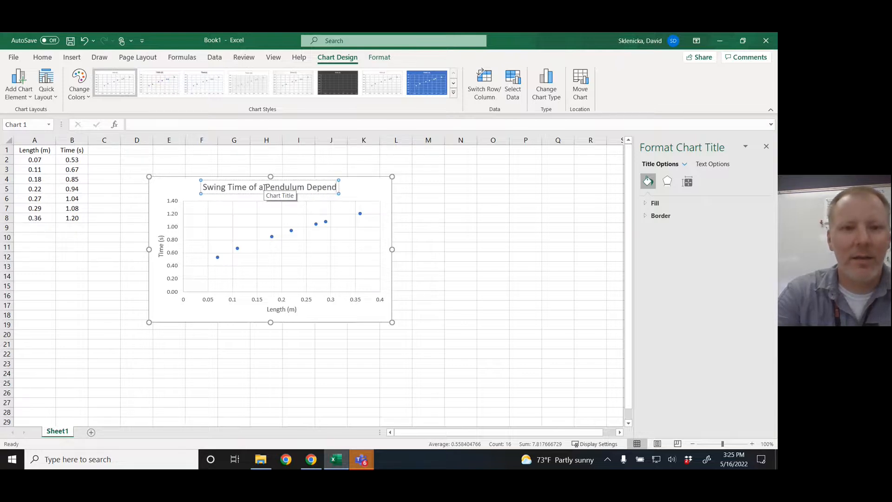
pyautogui.write('ing on its Length')
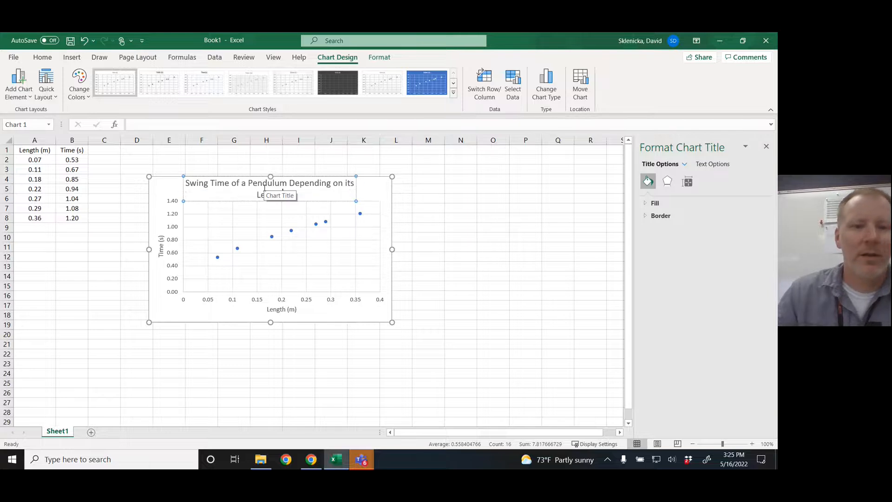
pyautogui.click(225, 309)
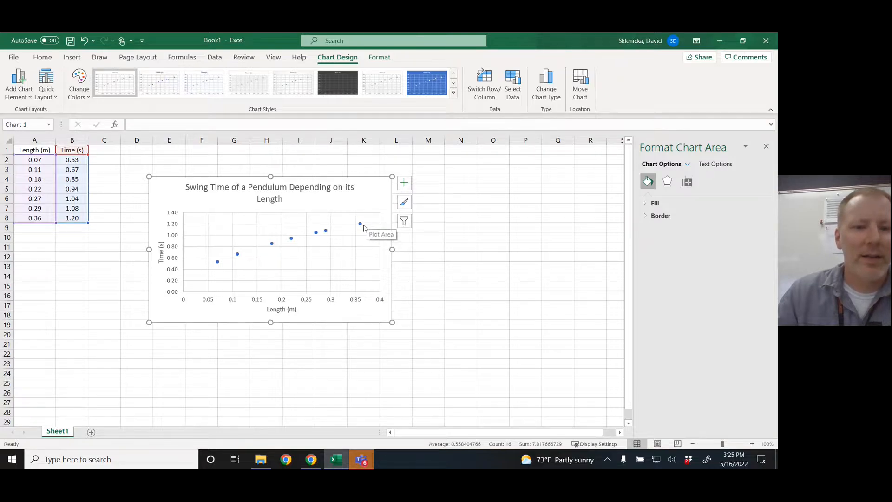
# Add a linear trendline to the plotted pendulum data
pyautogui.moveTo(368, 221)
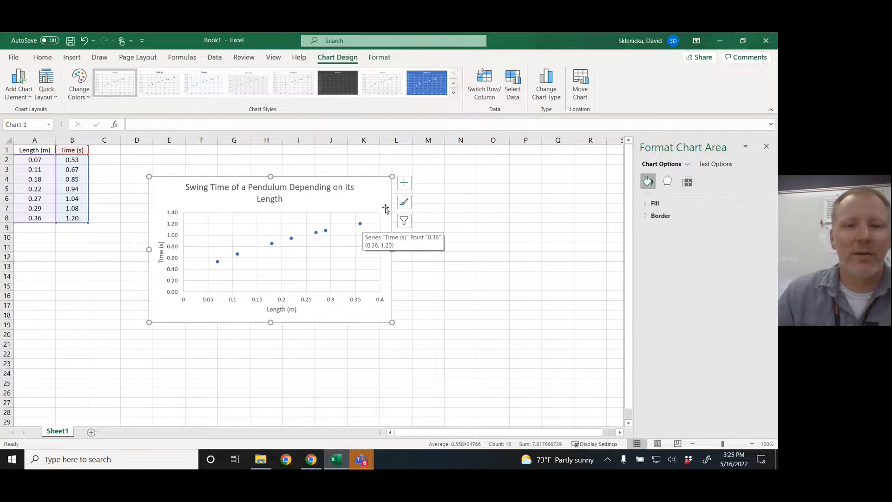
pyautogui.click(405, 188)
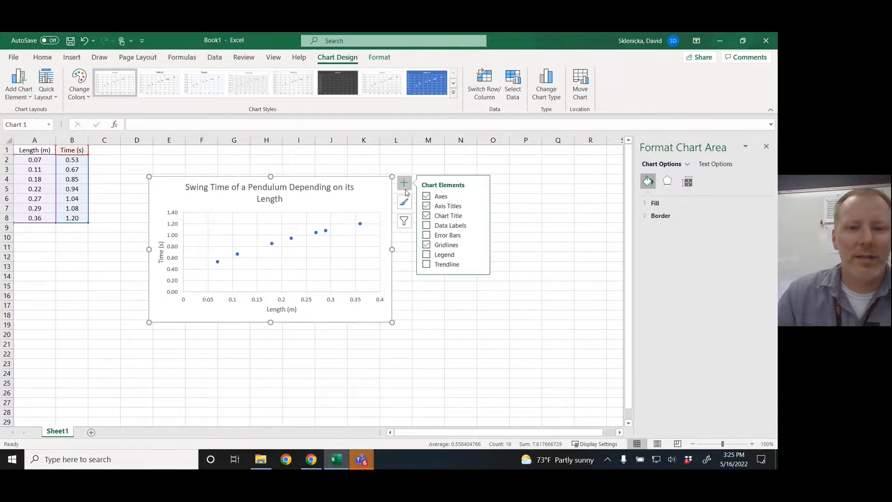
pyautogui.click(427, 265)
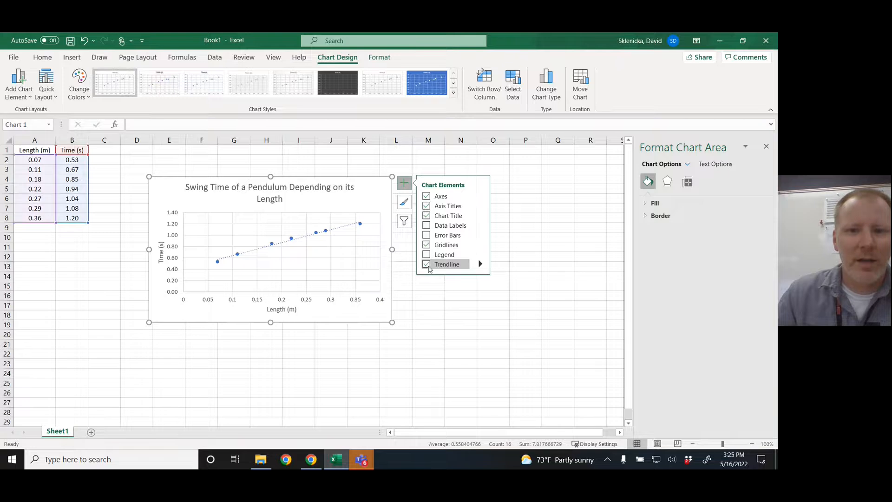
# Display the trendline's equation and R-squared value on the chart and move their label above the plotted points, beside the chart title
pyautogui.click(480, 264)
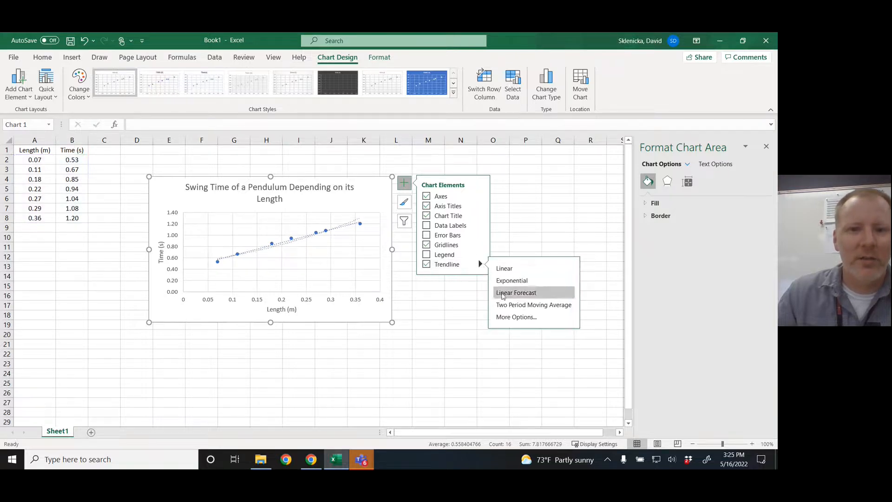
pyautogui.click(503, 318)
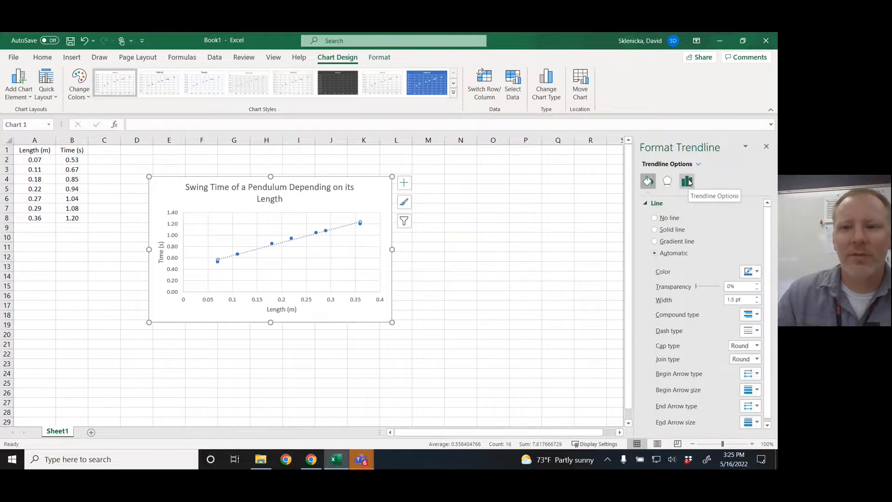
pyautogui.click(688, 182)
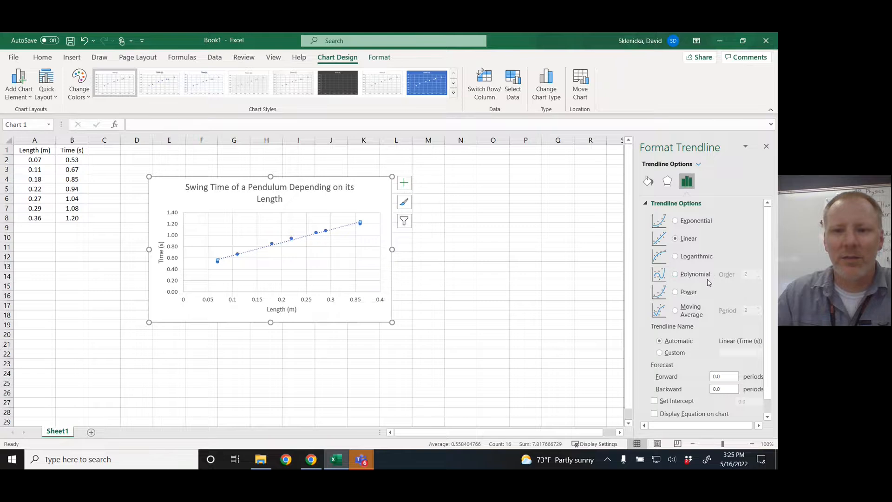
pyautogui.scroll(-1, 708, 283)
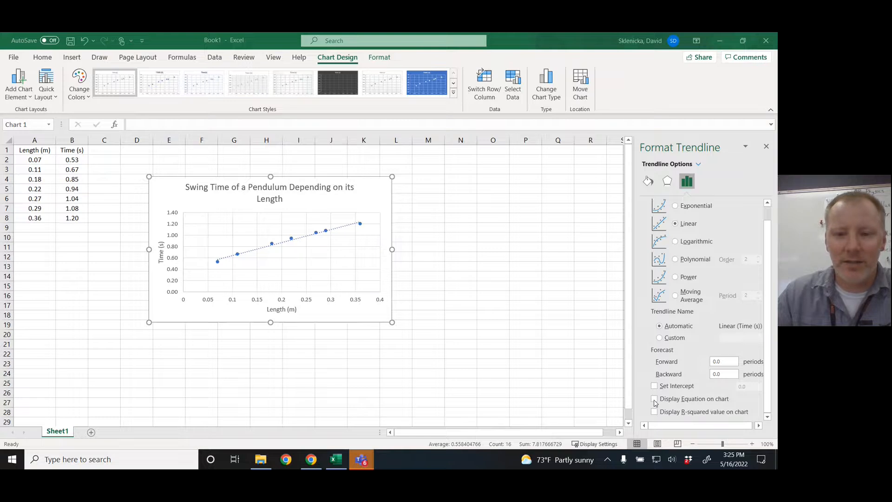
pyautogui.click(654, 400)
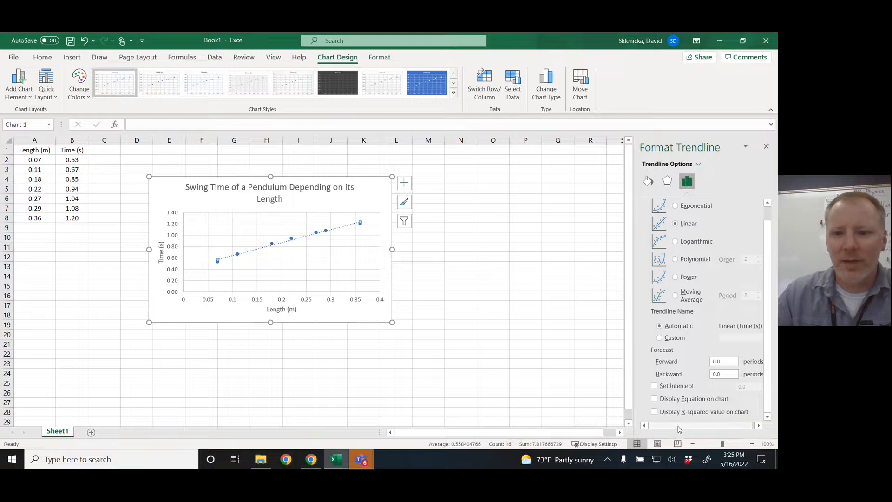
pyautogui.click(654, 399)
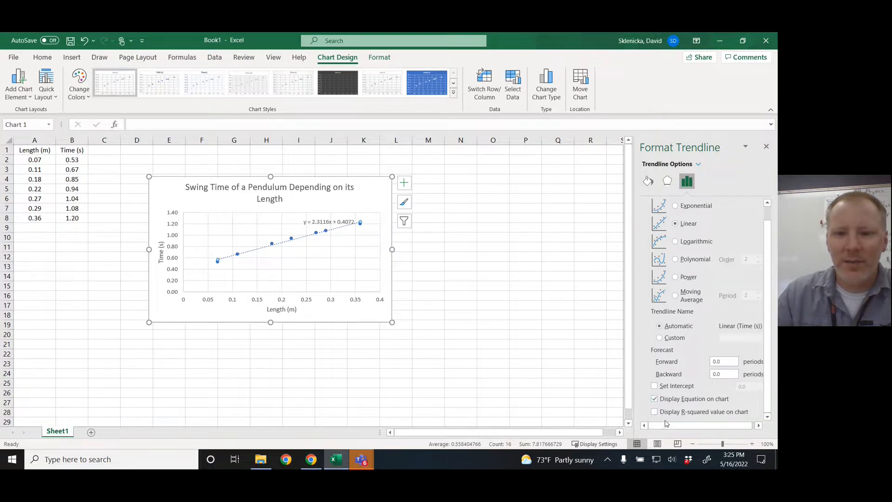
pyautogui.click(654, 411)
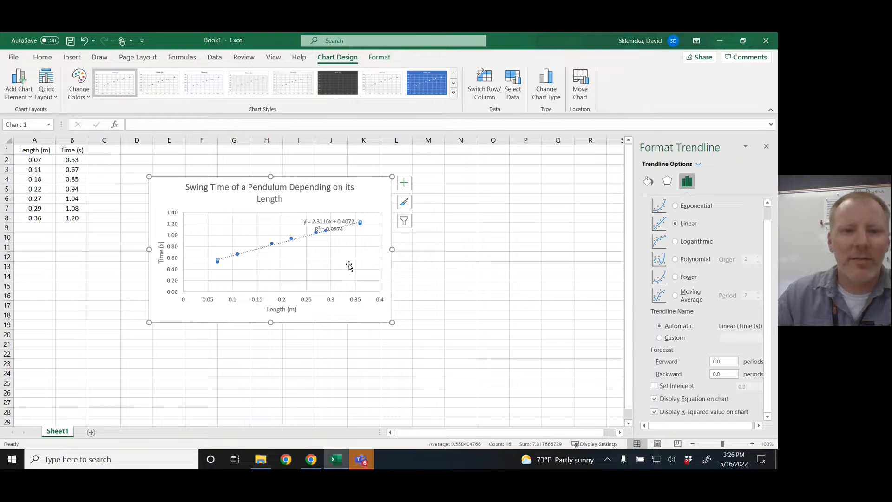
pyautogui.moveTo(320, 222); pyautogui.dragTo(325, 200)
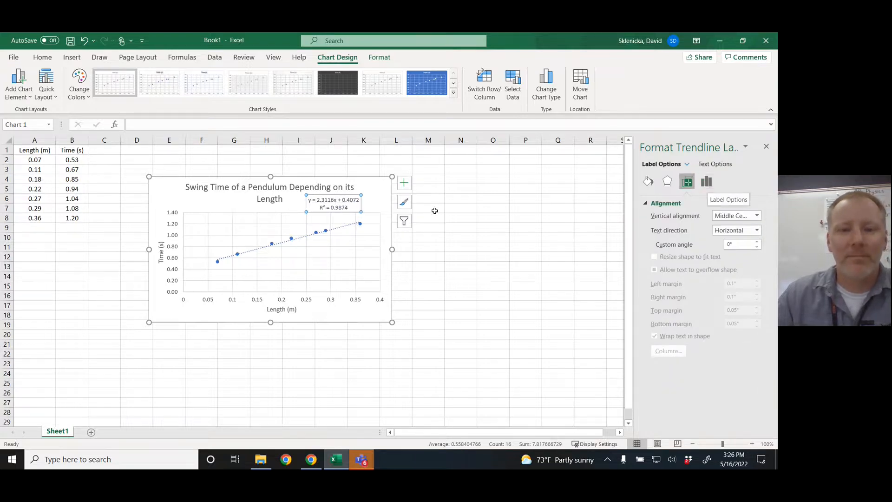
# Try Exponential and Logarithmic fits on the trendline that carries the equation label, and settle on a Power fit
pyautogui.click(335, 229)
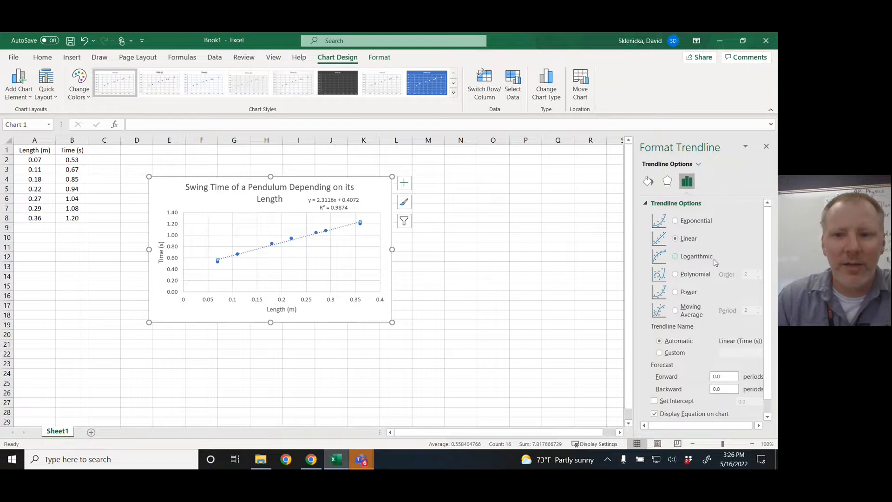
pyautogui.click(676, 222)
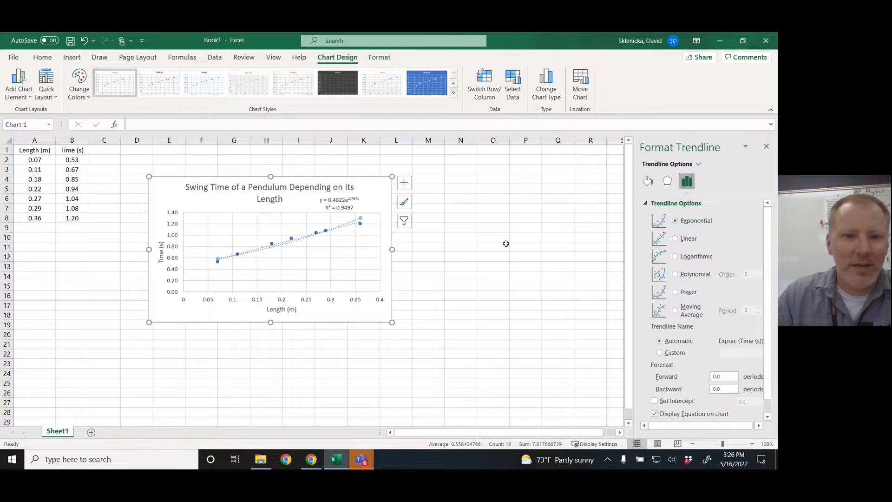
pyautogui.click(678, 256)
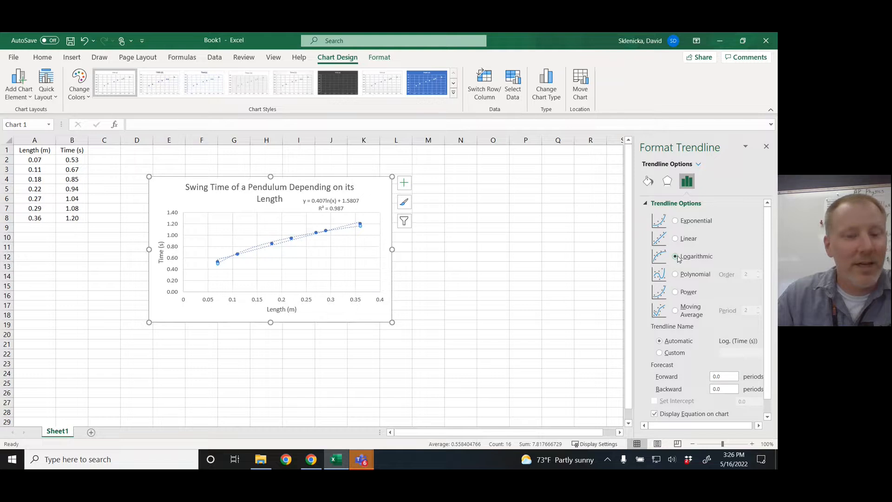
pyautogui.click(676, 275)
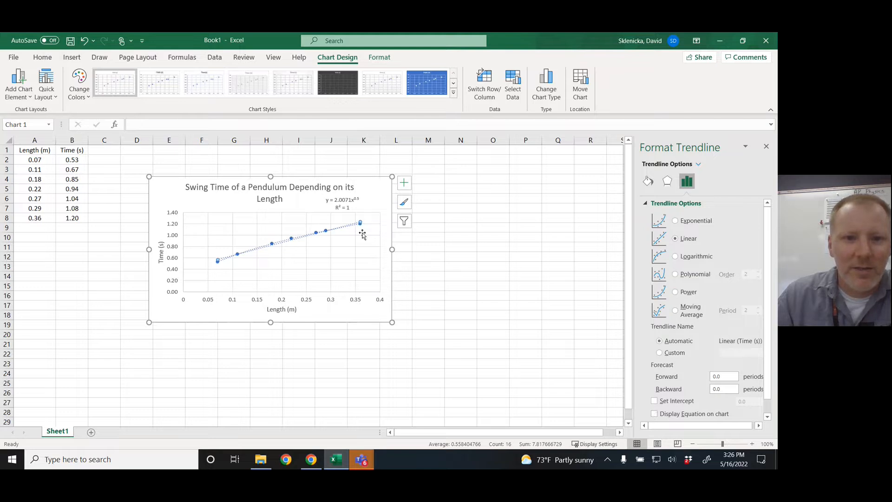
# Delete the extra linear trendline, keeping only the Power trendline, and deselect the chart by selecting cell E2
pyautogui.click(381, 244)
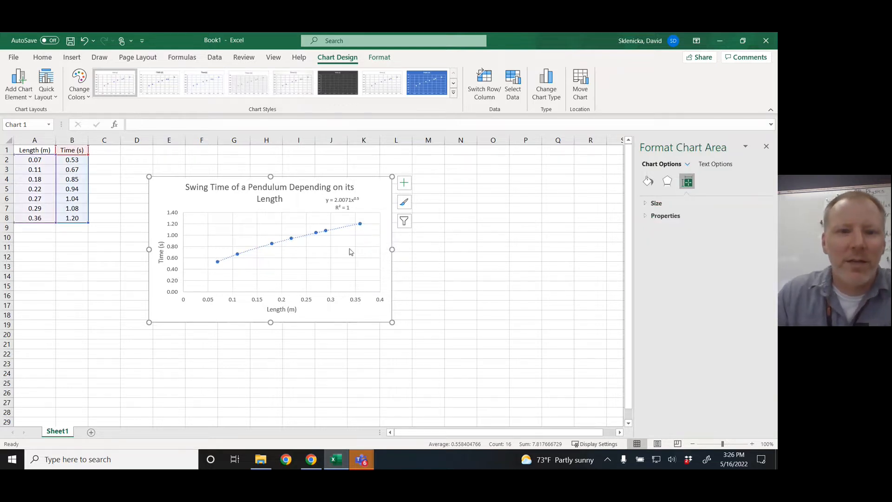
pyautogui.click(345, 228)
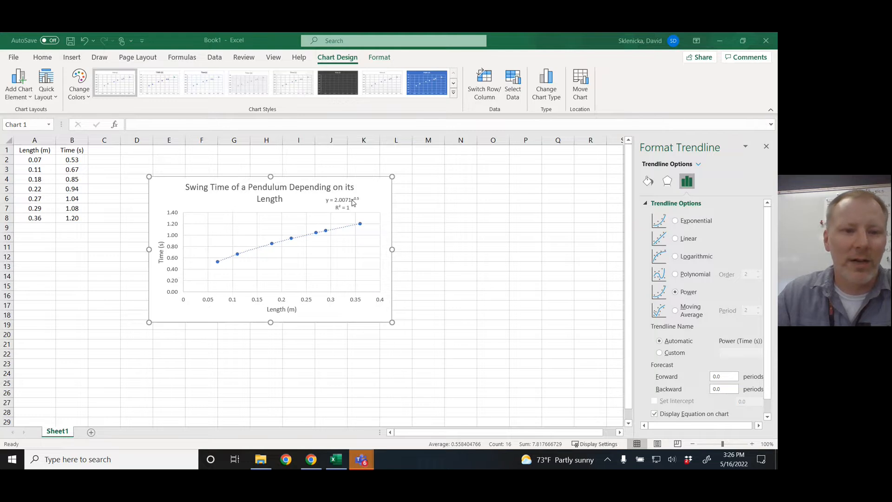
pyautogui.rightClick(379, 196)
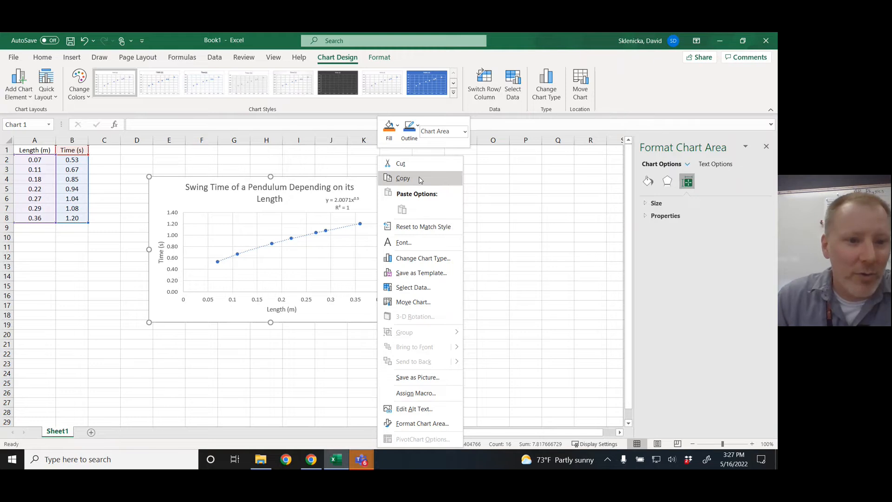
pyautogui.click(175, 156)
pyautogui.click(175, 157)
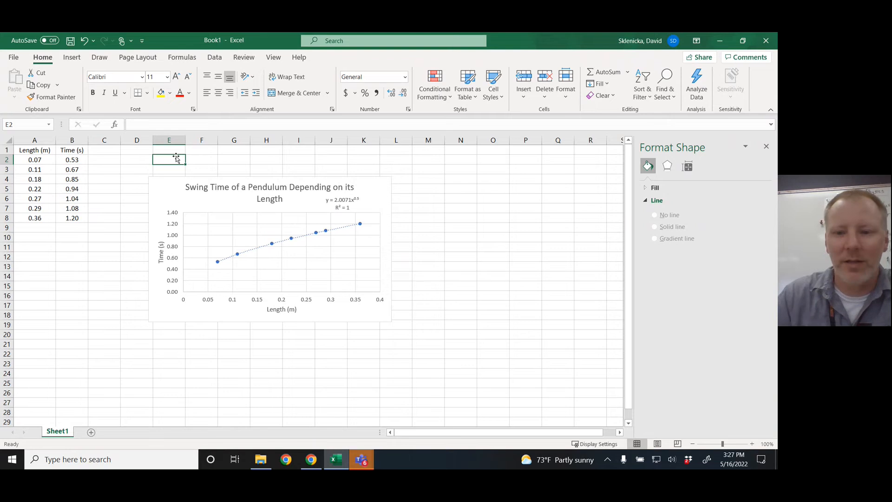
# Stop sharing the screen in the Class Meeting call
pyautogui.click(672, 426)
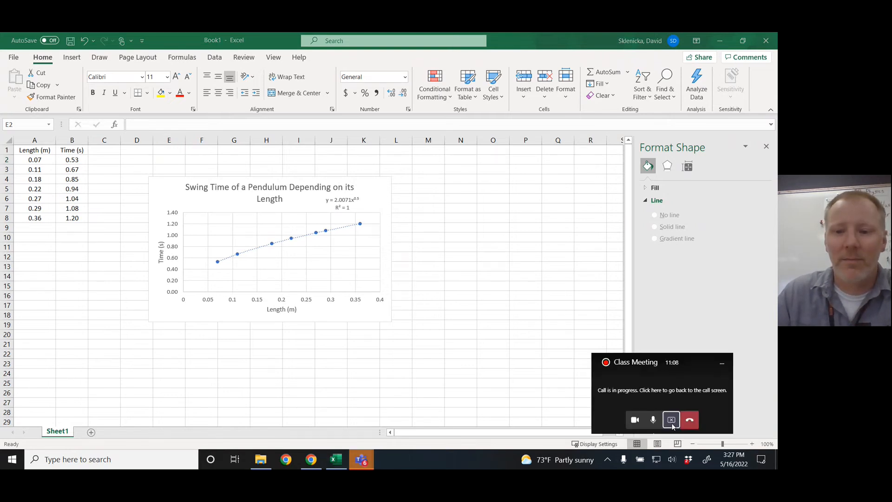
pyautogui.click(672, 420)
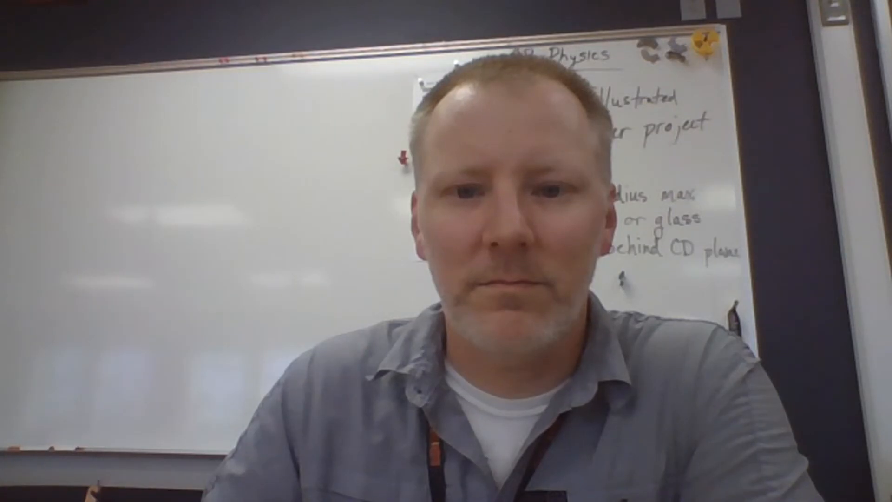